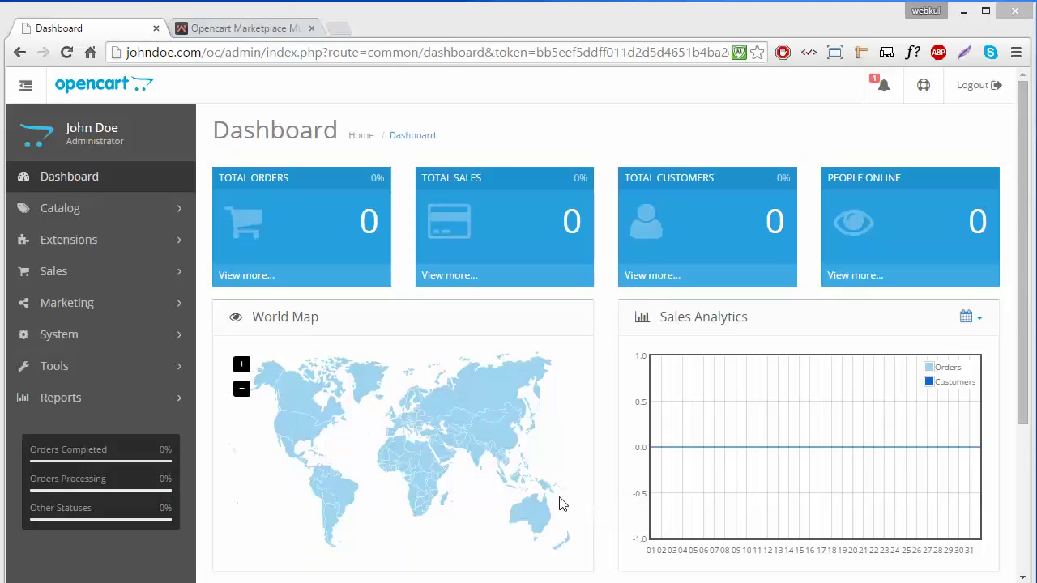
Bring FileZilla forward and select the local Marketplace.git admin and catalog folders
{"action": "mouse_move", "coordinate": [480, 380]}
{"action": "key", "text": "alt+Tab"}
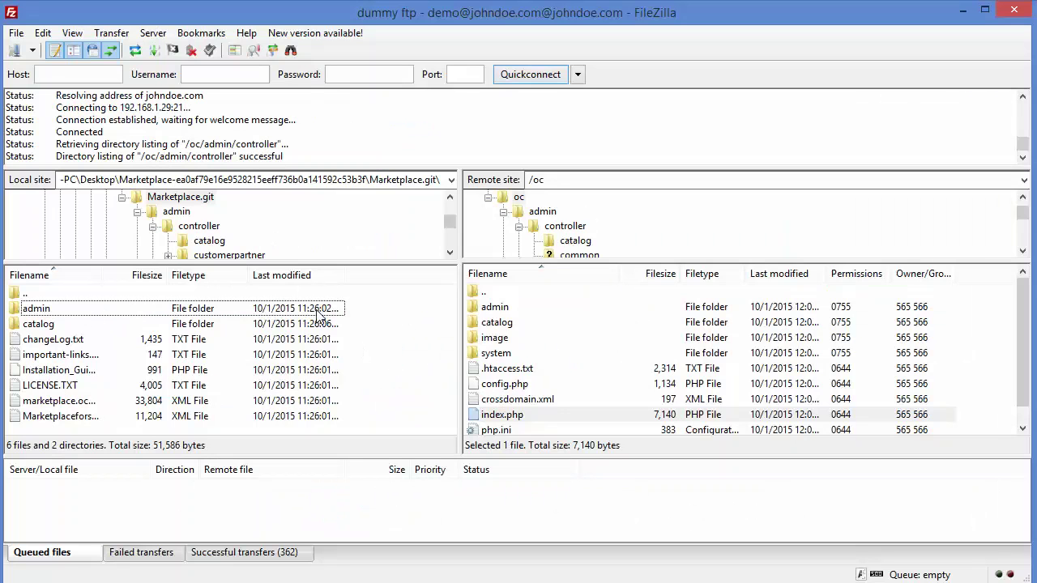
{"action": "left_click", "coordinate": [69, 312]}
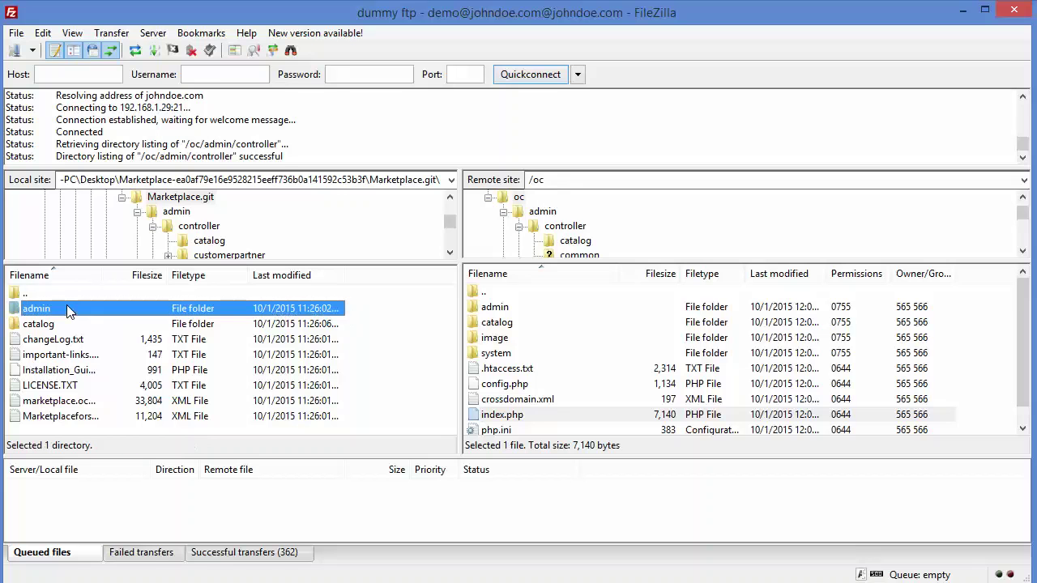
{"action": "left_click", "coordinate": [69, 324], "text": "shift"}
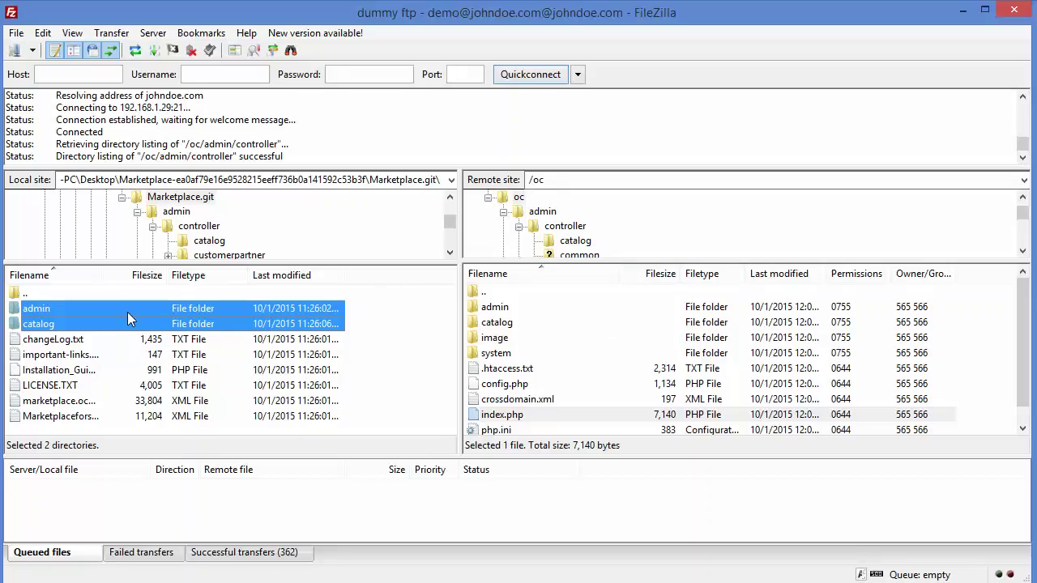
Upload the admin and catalog folders to /oc and confirm admin/controller now contains customerpartner
{"action": "right_click", "coordinate": [127, 312]}
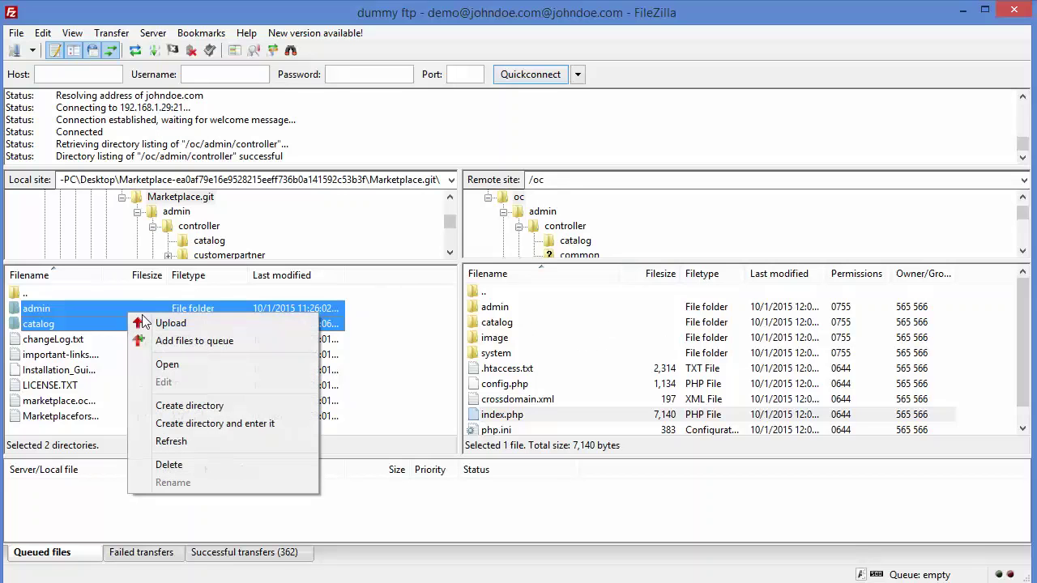
{"action": "left_click", "coordinate": [156, 326]}
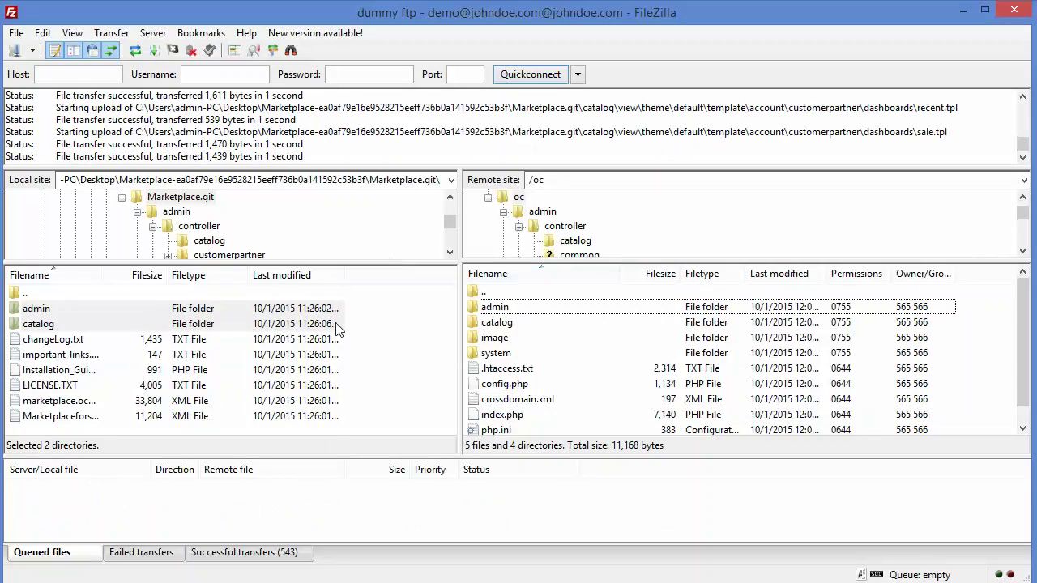
{"action": "double_click", "coordinate": [504, 308]}
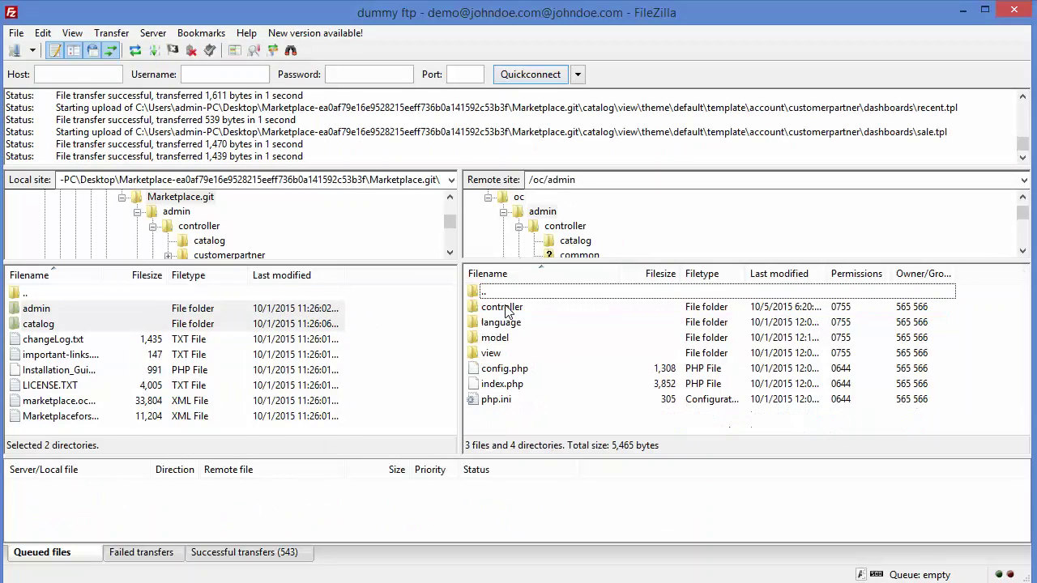
{"action": "double_click", "coordinate": [508, 308]}
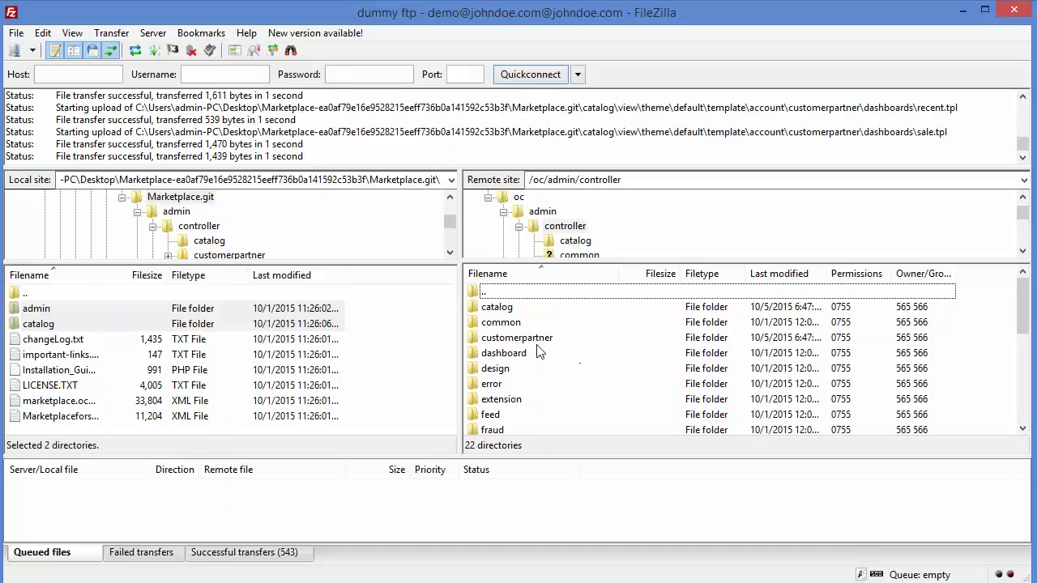
{"action": "left_click", "coordinate": [492, 341]}
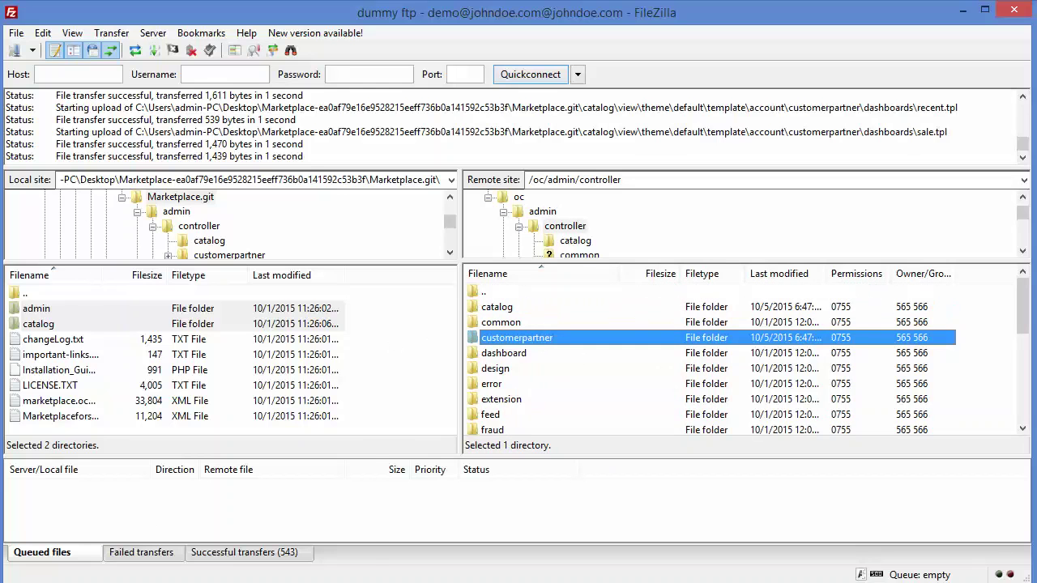
{"action": "mouse_move", "coordinate": [188, 581]}
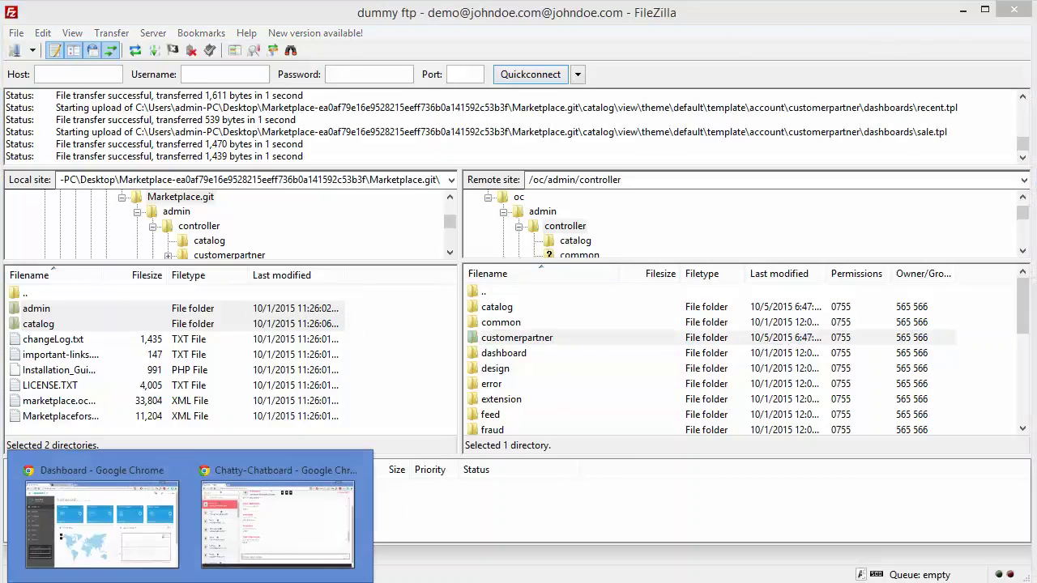
Upload the upload.ocmod package through Extensions > Extension Installer in OpenCart
{"action": "left_click", "coordinate": [137, 532]}
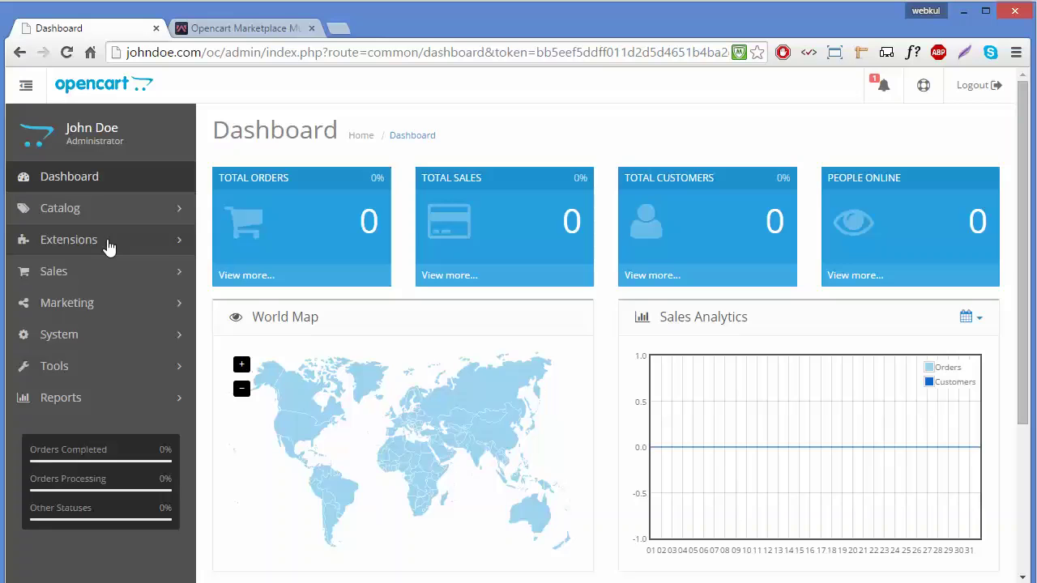
{"action": "left_click", "coordinate": [109, 248]}
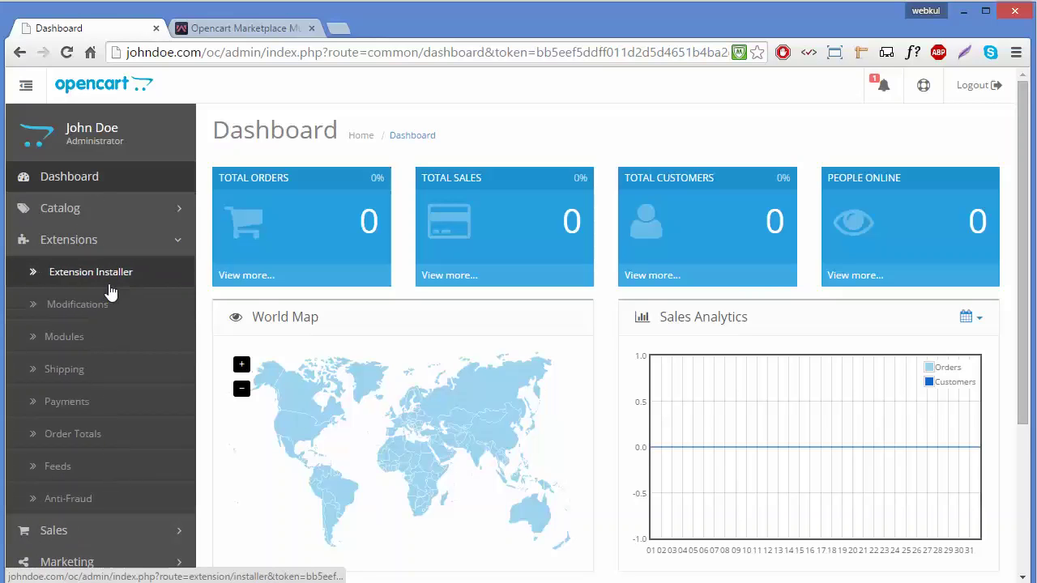
{"action": "left_click", "coordinate": [109, 277]}
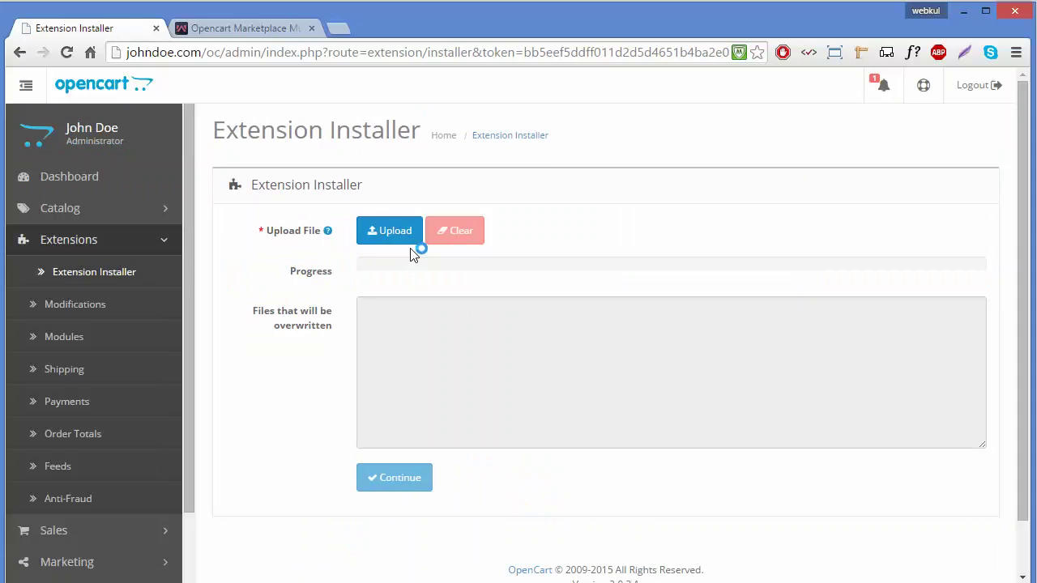
{"action": "left_click", "coordinate": [400, 241]}
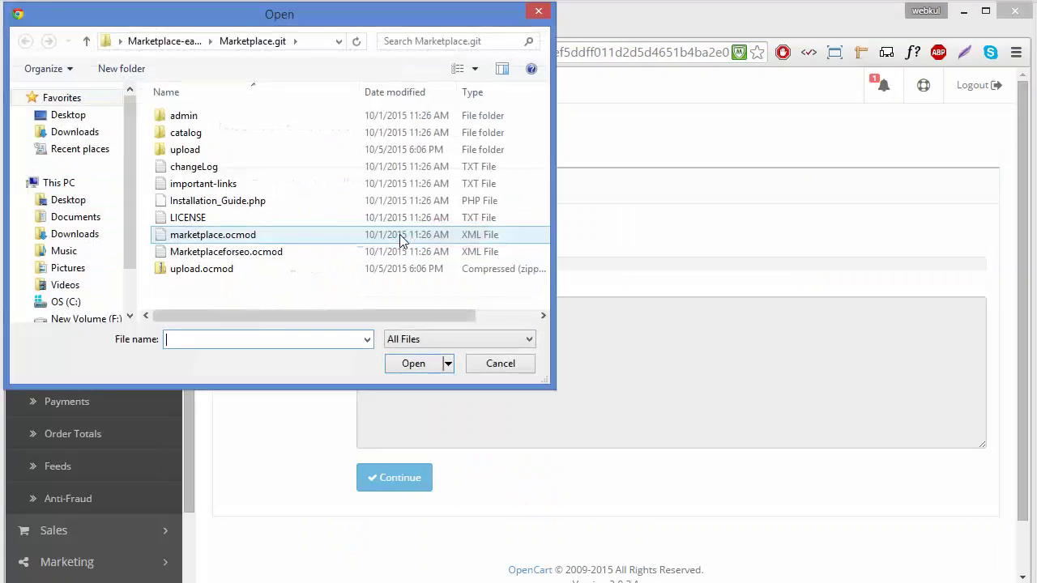
{"action": "left_click", "coordinate": [198, 272]}
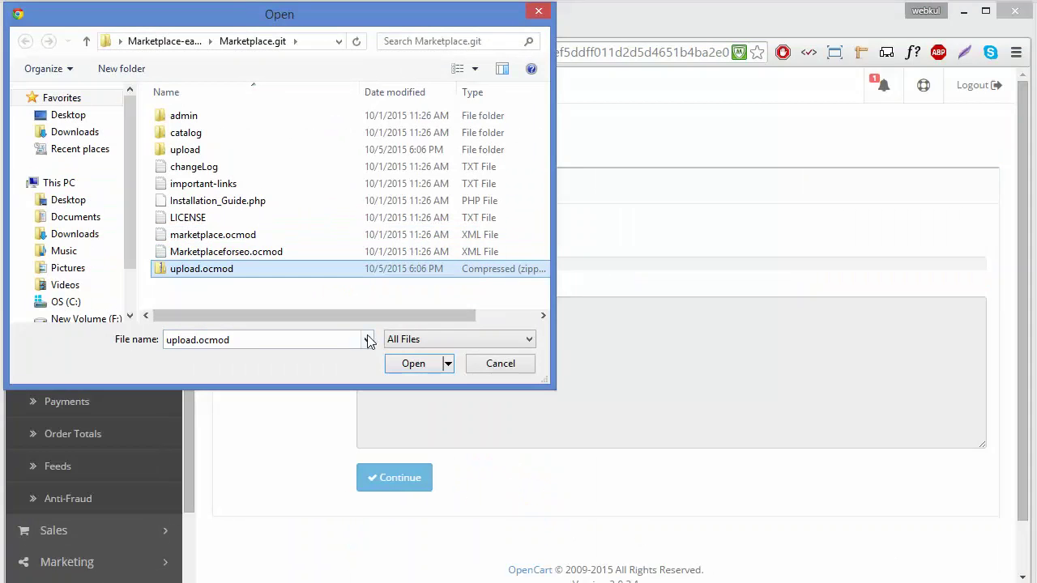
{"action": "left_click", "coordinate": [411, 365]}
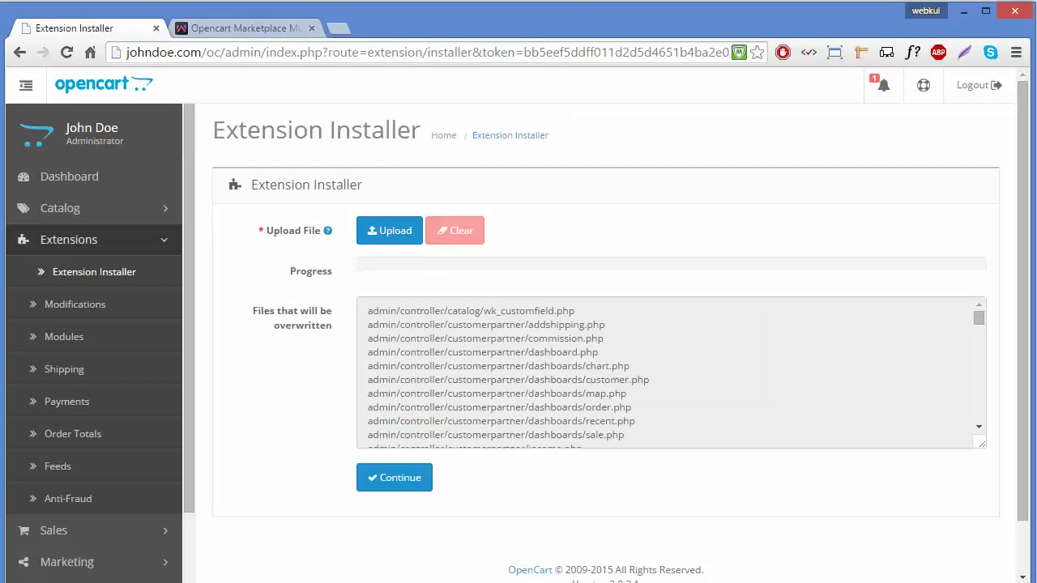
Continue the upload.ocmod installation to success, then reload the Extension Installer page
{"action": "left_click", "coordinate": [398, 483]}
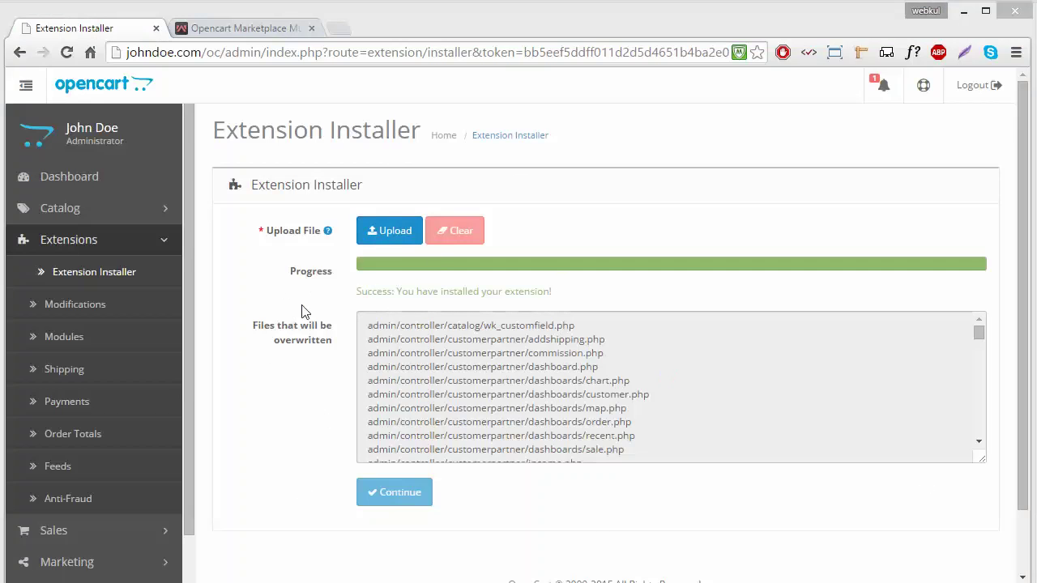
{"action": "left_click", "coordinate": [103, 279]}
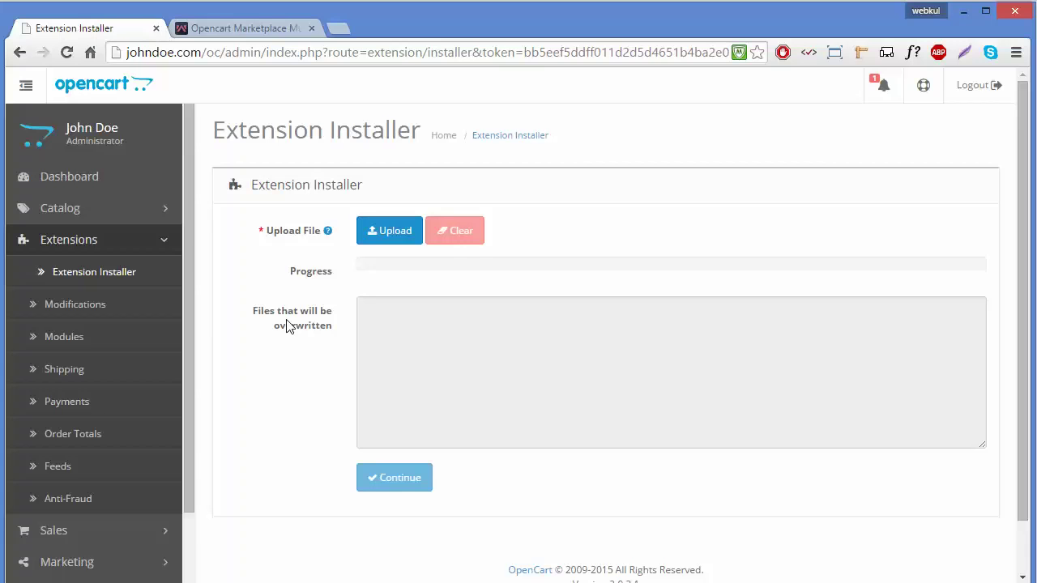
Upload Marketplaceforseo.ocmod through the Extension Installer, then reload the installer page
{"action": "left_click", "coordinate": [392, 229]}
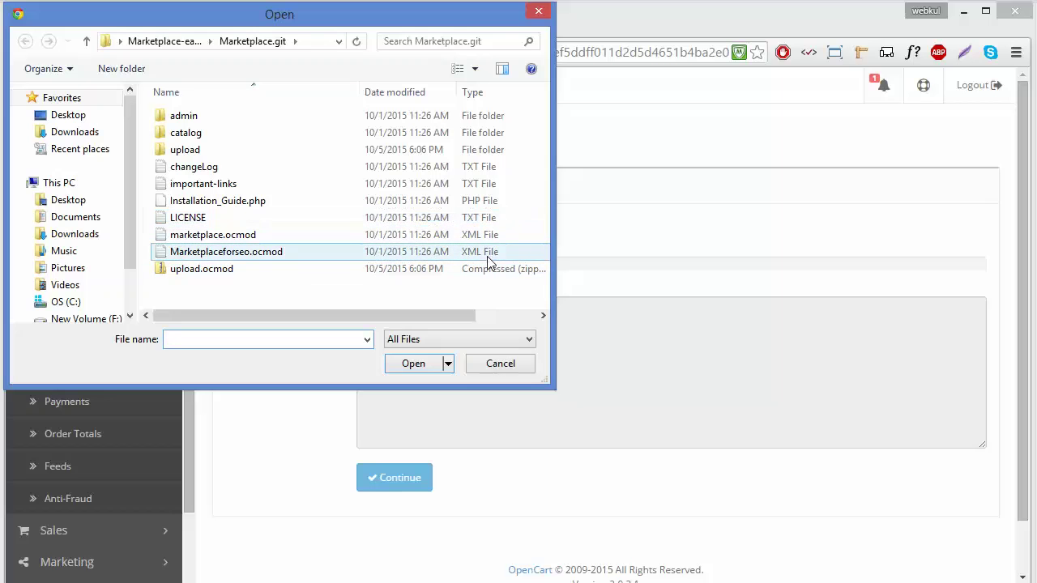
{"action": "left_click", "coordinate": [268, 235]}
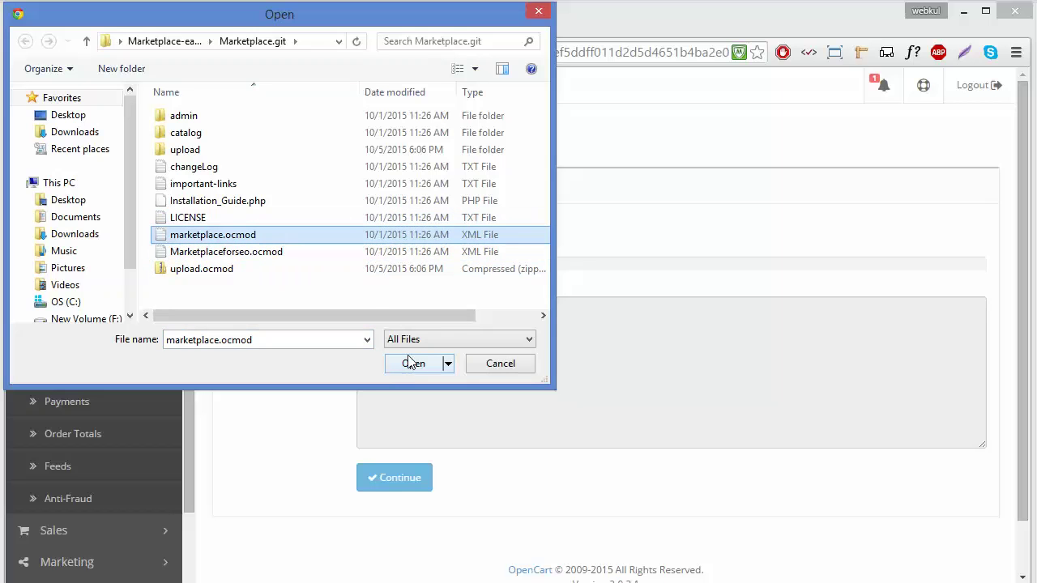
{"action": "left_click", "coordinate": [364, 252]}
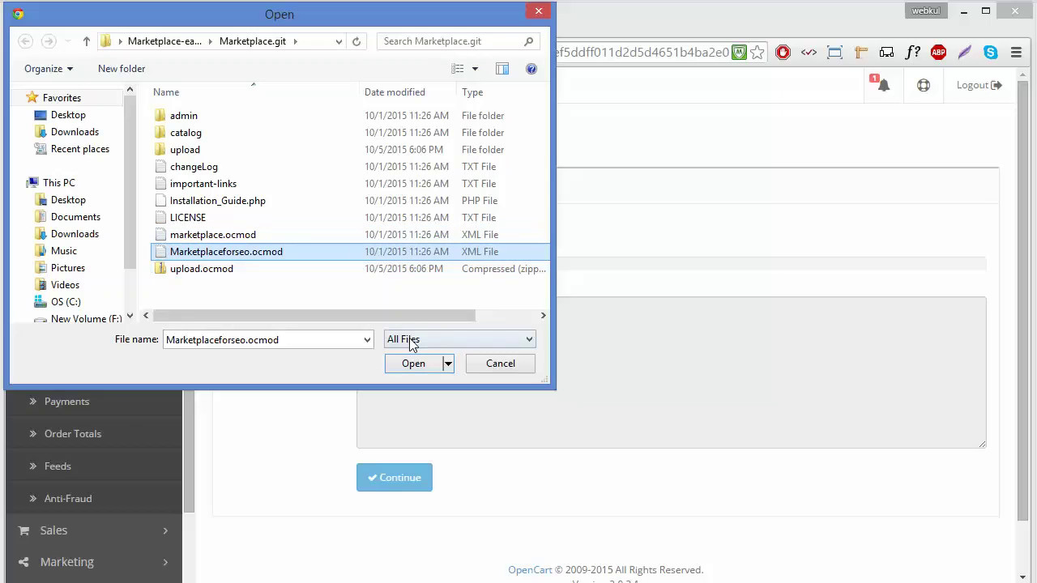
{"action": "left_click", "coordinate": [415, 365]}
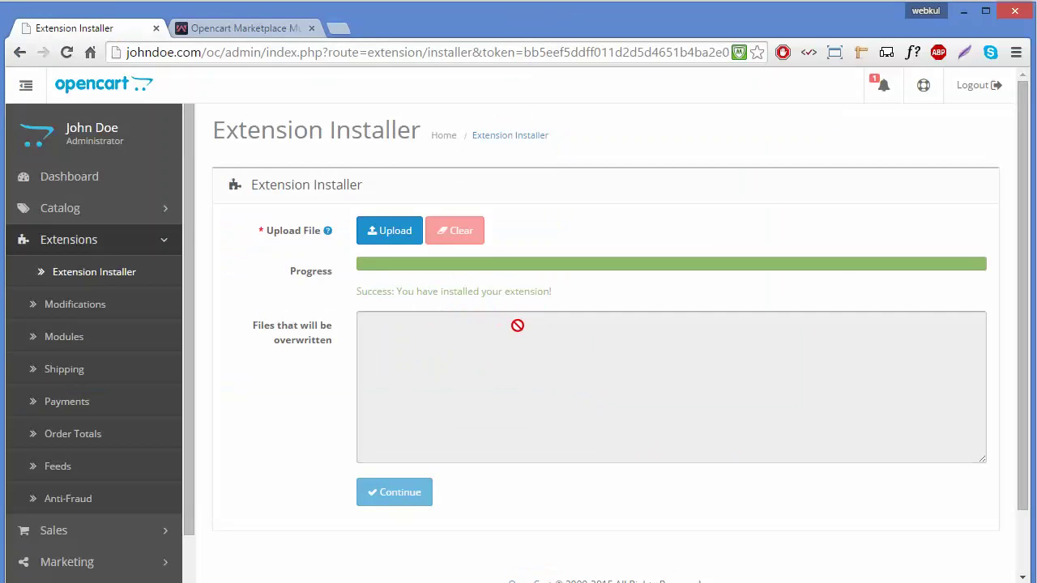
{"action": "left_click", "coordinate": [88, 277]}
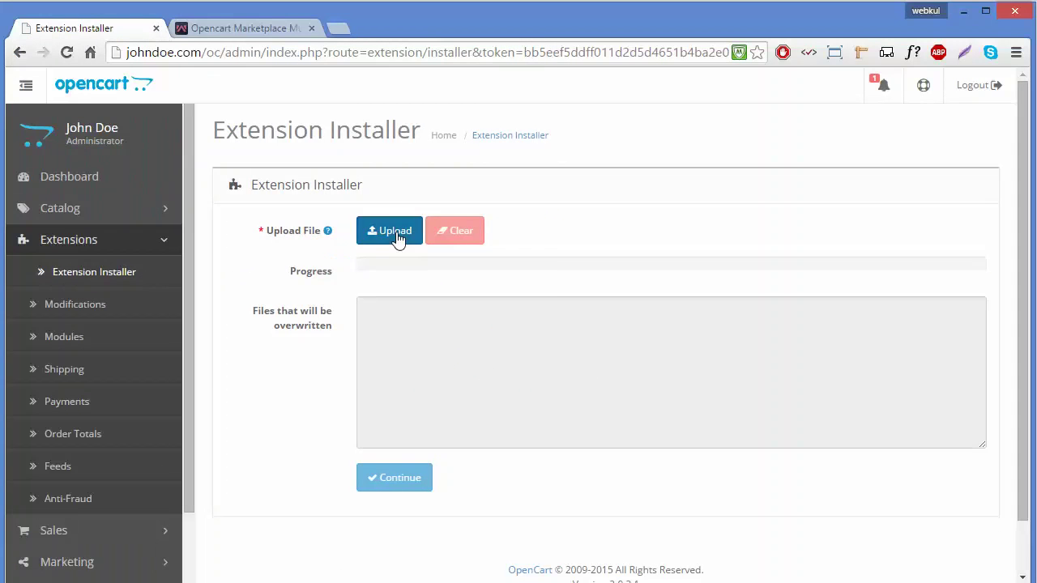
Install marketplace.ocmod and show the Modifications list with Webkul Marketplace and Change-MP-Paths
{"action": "left_click", "coordinate": [397, 236]}
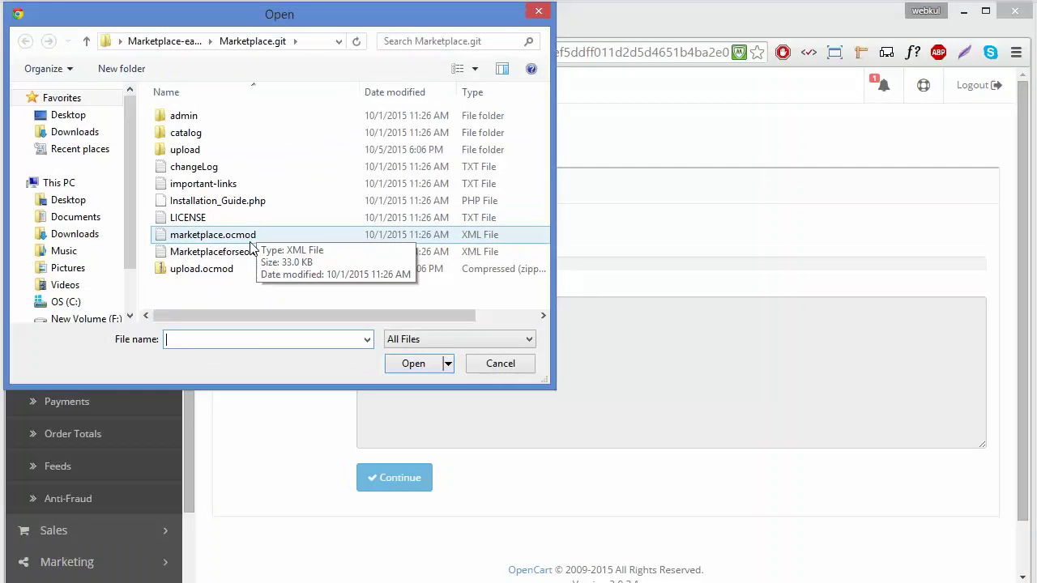
{"action": "left_click", "coordinate": [252, 240]}
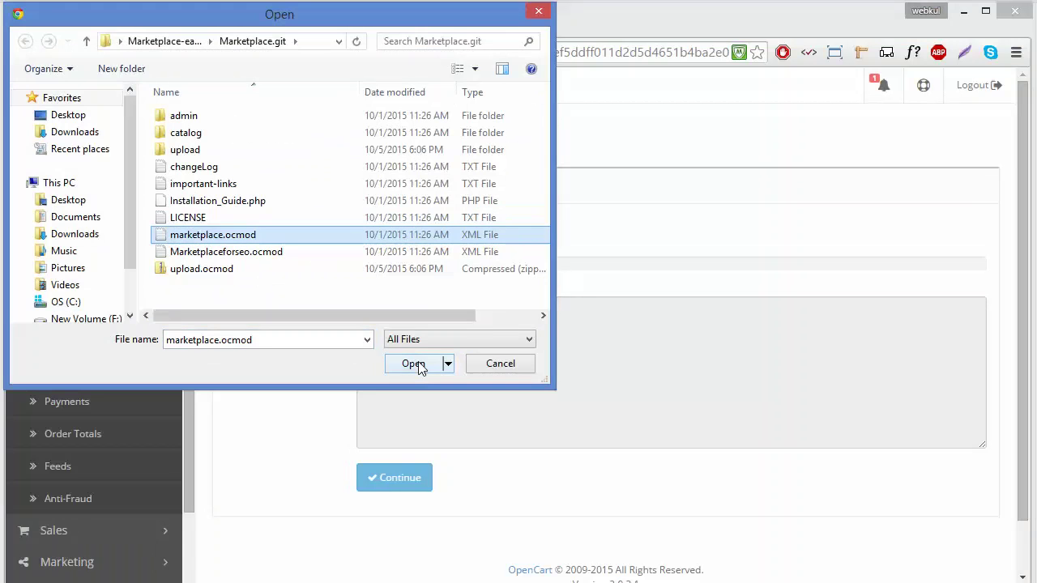
{"action": "left_click", "coordinate": [419, 367]}
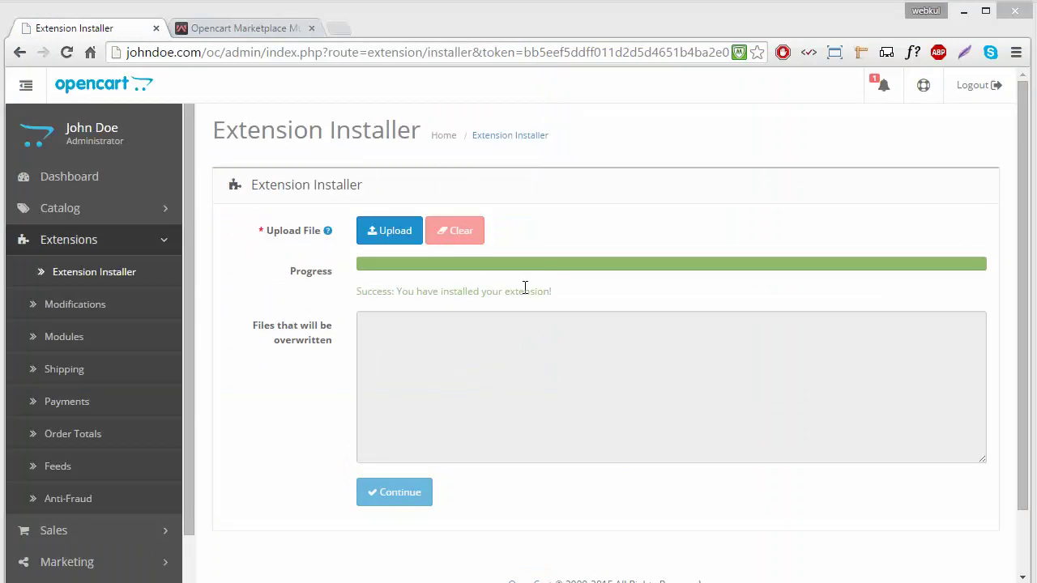
{"action": "left_click", "coordinate": [131, 310]}
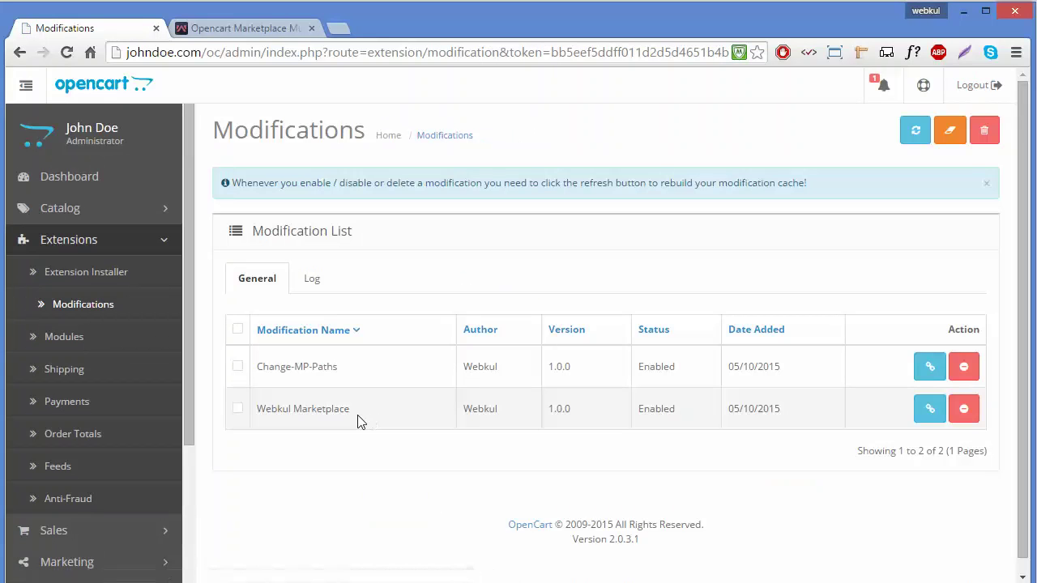
Refresh the modification cache and review the modification log before returning to the list
{"action": "left_click", "coordinate": [913, 134]}
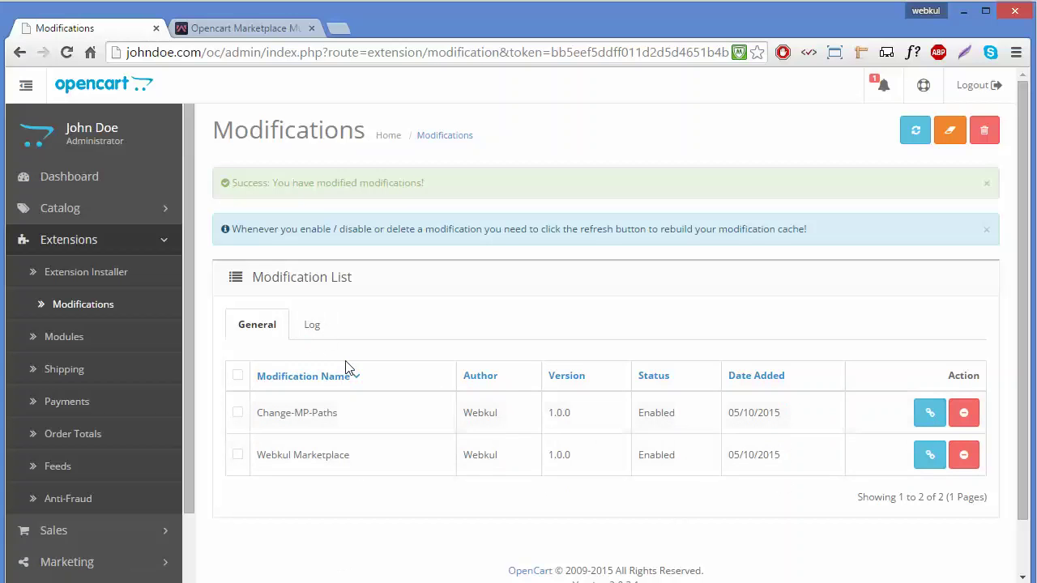
{"action": "left_click", "coordinate": [307, 328]}
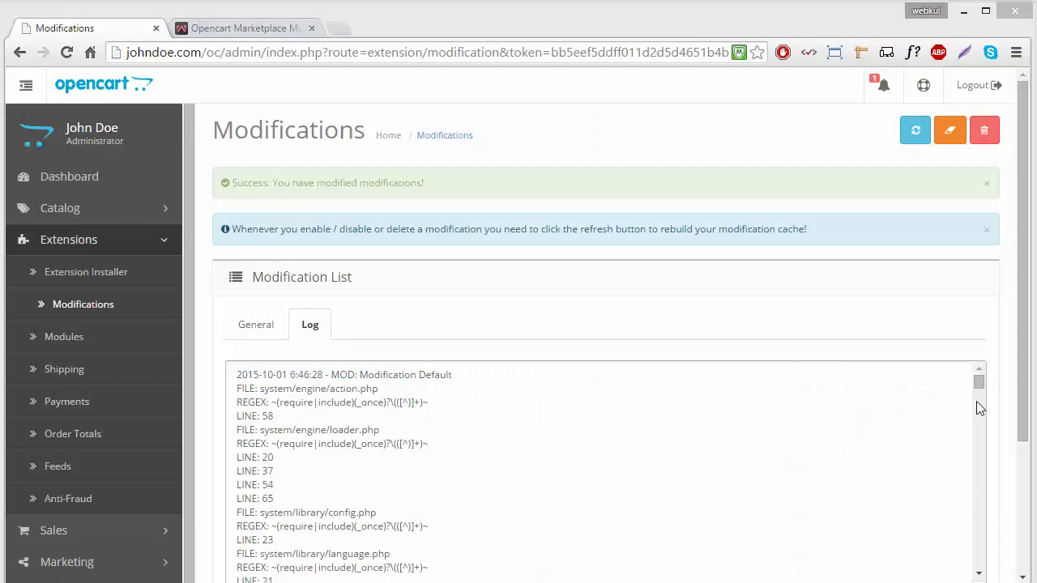
{"action": "left_click_drag", "start_coordinate": [1024, 274], "coordinate": [1030, 359]}
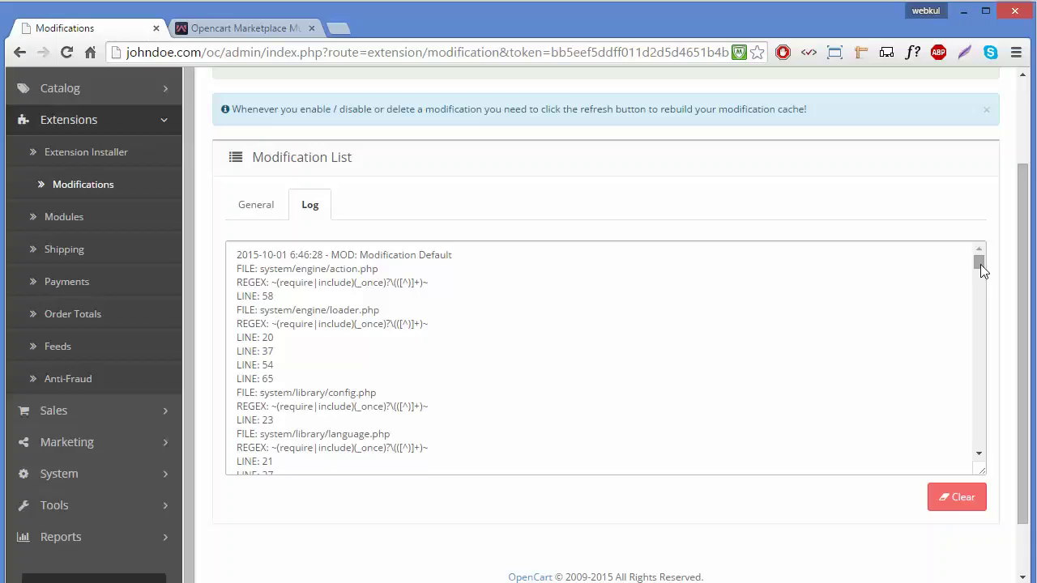
{"action": "mouse_move", "coordinate": [980, 264]}
{"action": "left_mouse_down"}
{"action": "mouse_move", "coordinate": [989, 315]}
{"action": "mouse_move", "coordinate": [980, 309]}
{"action": "mouse_move", "coordinate": [978, 326]}
{"action": "mouse_move", "coordinate": [976, 257]}
{"action": "left_mouse_up"}
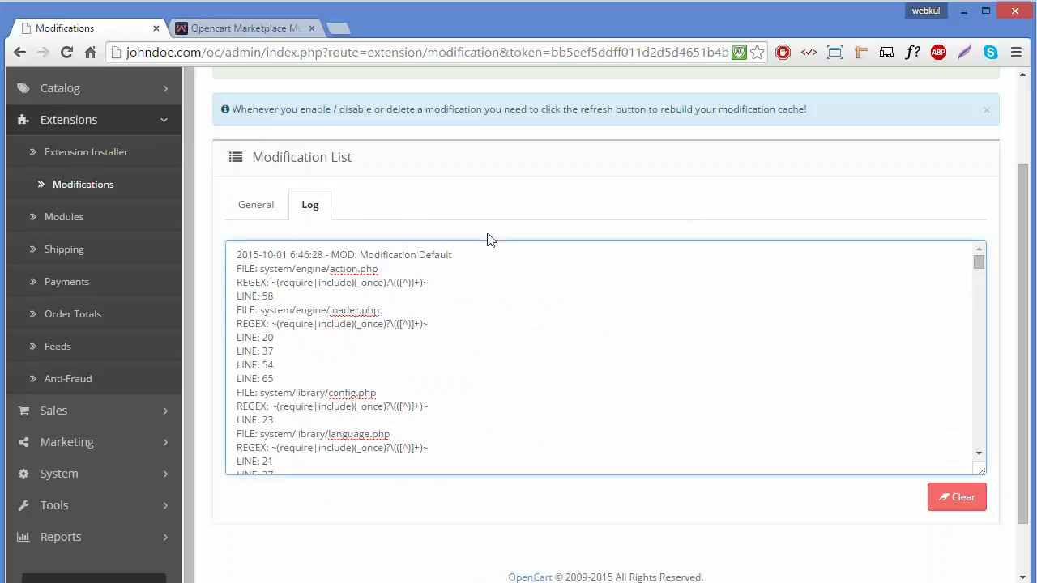
{"action": "left_click", "coordinate": [248, 210]}
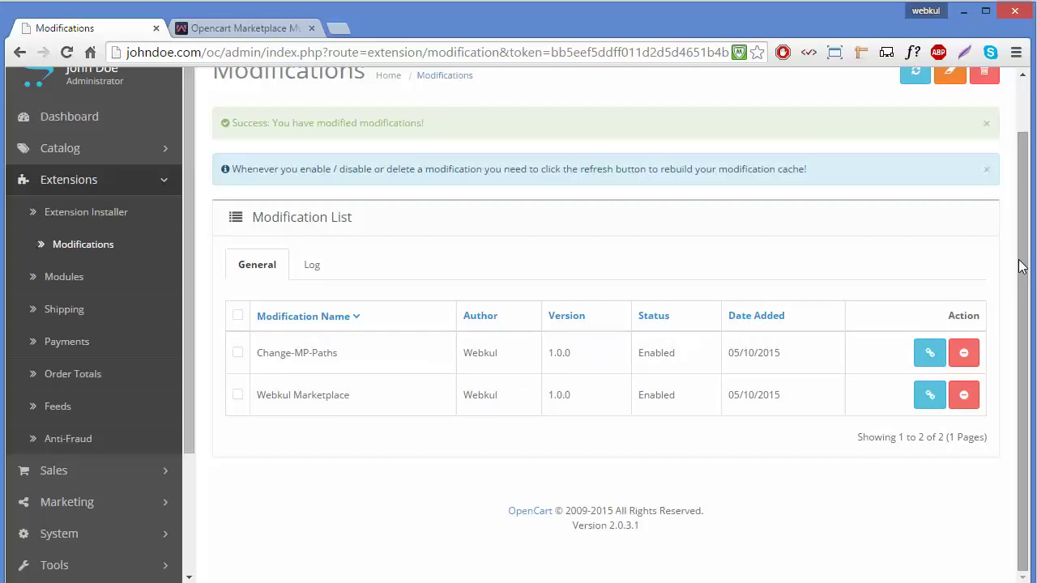
{"action": "left_click_drag", "start_coordinate": [1021, 268], "coordinate": [1020, 232]}
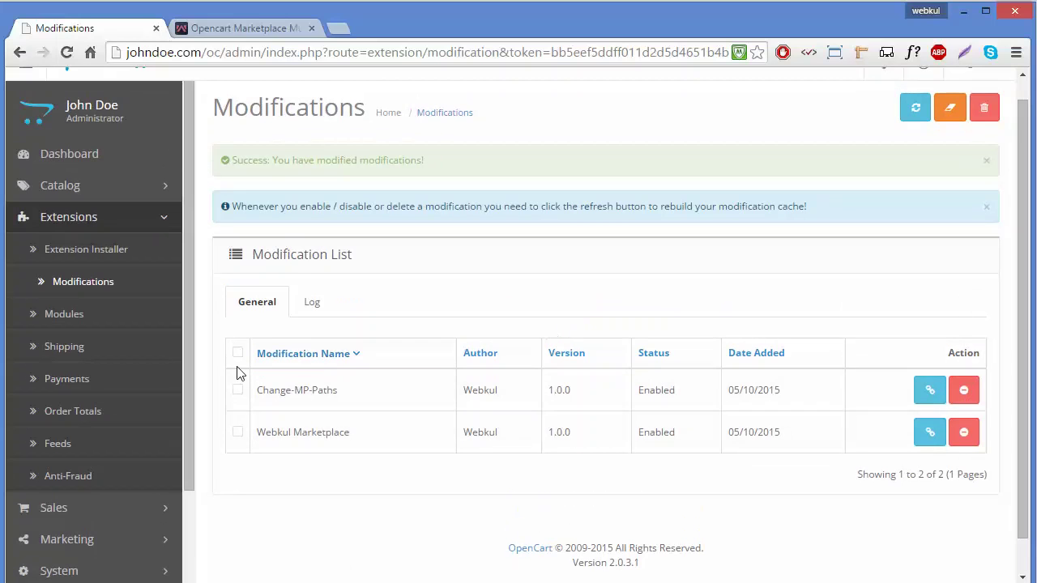
Leave Change-MP-Paths unticked and go to the Extensions > Modules list
{"action": "left_click", "coordinate": [237, 391]}
{"action": "left_click", "coordinate": [238, 392]}
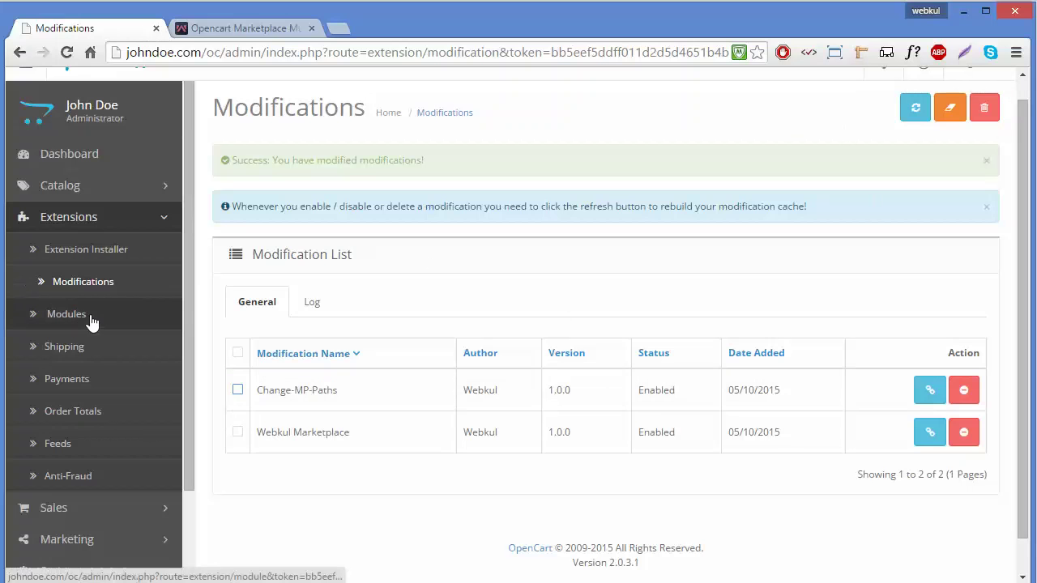
{"action": "left_click", "coordinate": [93, 319]}
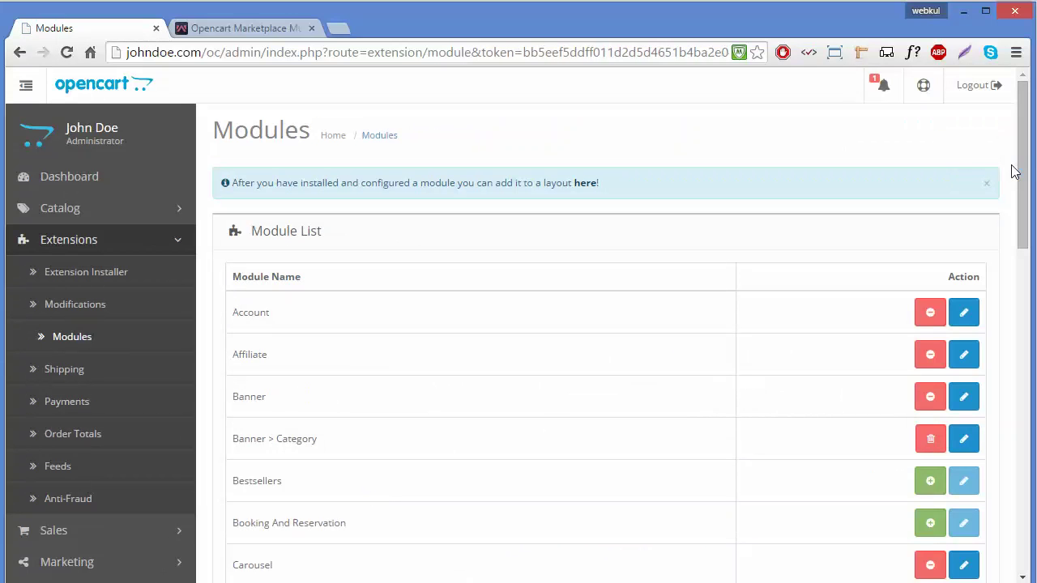
Install the Market Place module and open its Edit Marketplace settings page
{"action": "scroll", "coordinate": [1022, 167], "scroll_direction": "down", "scroll_amount": 1}
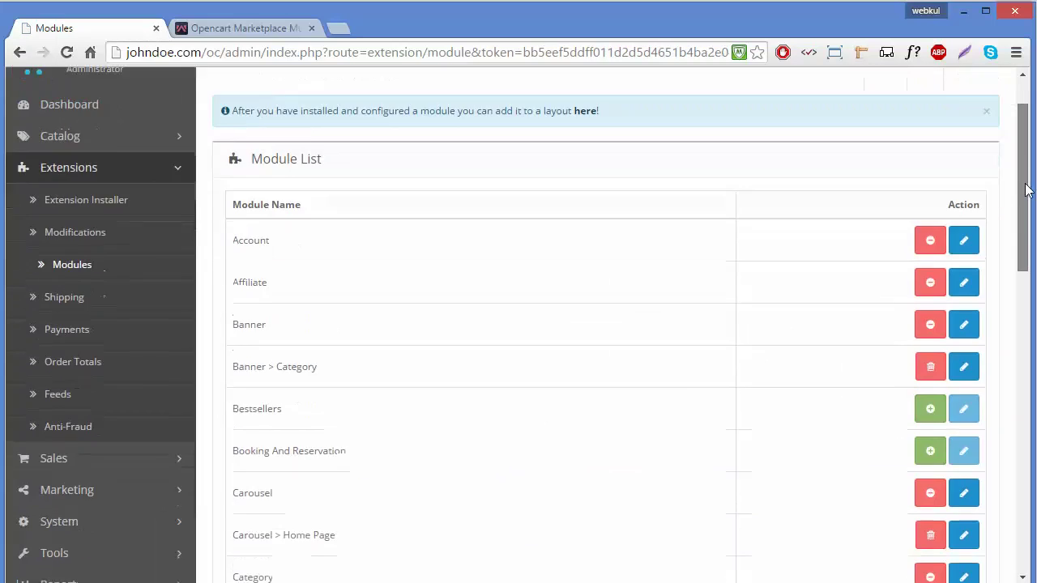
{"action": "scroll", "coordinate": [921, 227], "scroll_direction": "up", "scroll_amount": 1}
{"action": "left_click_drag", "start_coordinate": [1022, 141], "coordinate": [1029, 379]}
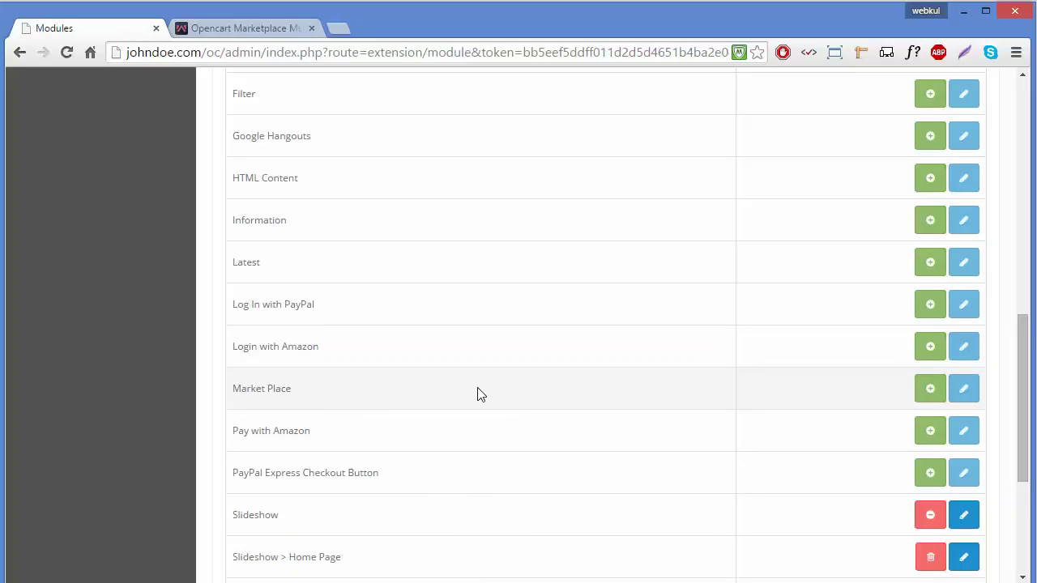
{"action": "left_click", "coordinate": [934, 394]}
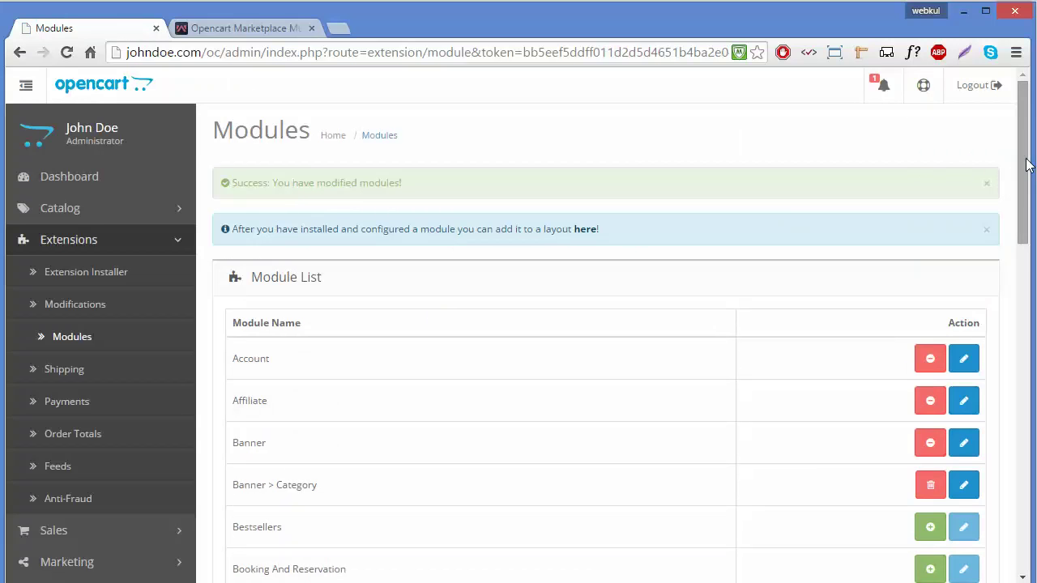
{"action": "left_click_drag", "start_coordinate": [1026, 164], "coordinate": [1034, 423]}
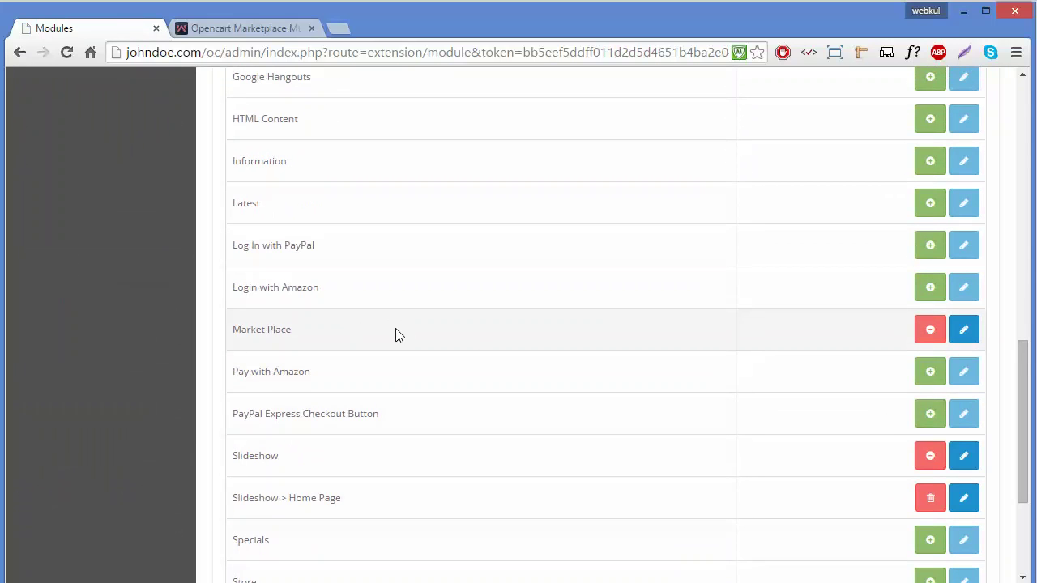
{"action": "left_click", "coordinate": [968, 327]}
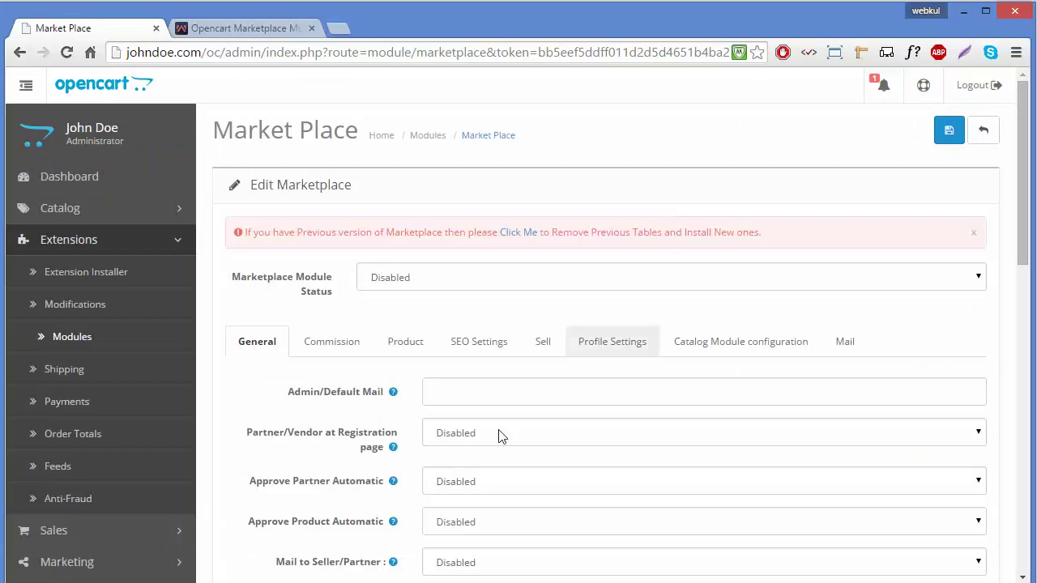